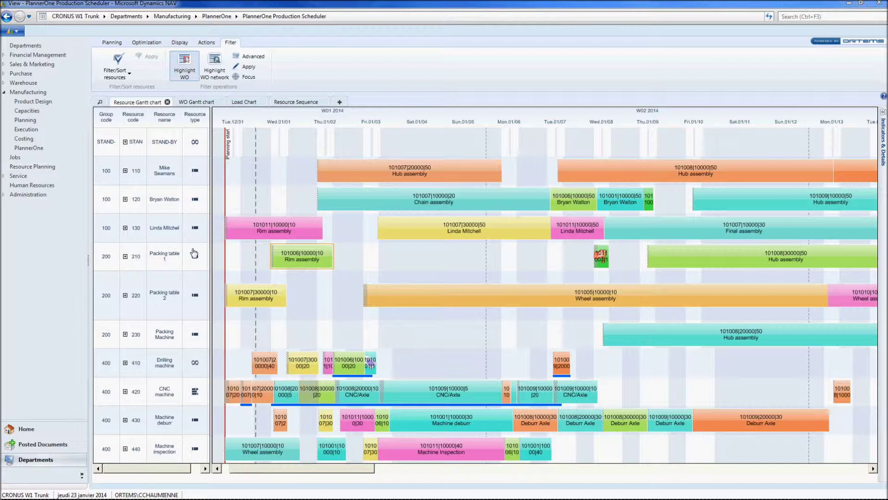
# Add a 'Maintenance' calendar exception closing Packing table 1 until 3 January 2014, 8:00 PM.
pyautogui.click(160, 262)
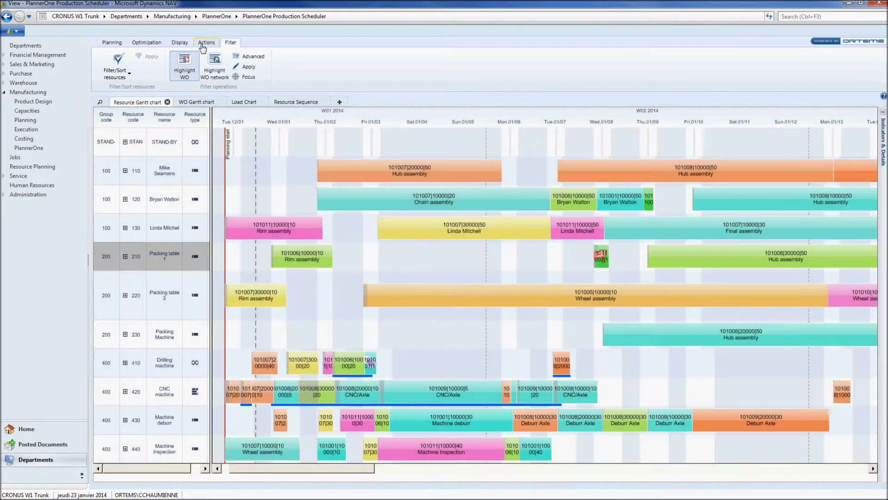
pyautogui.click(202, 43)
pyautogui.click(215, 62)
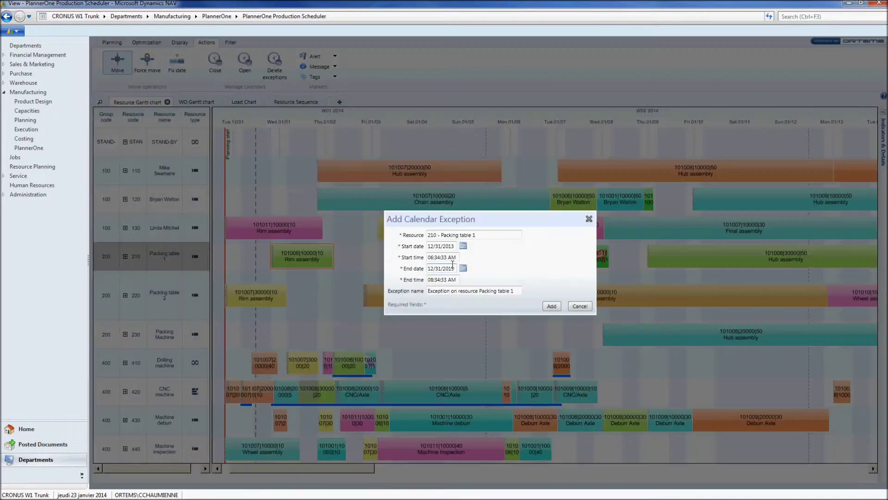
pyautogui.click(463, 268)
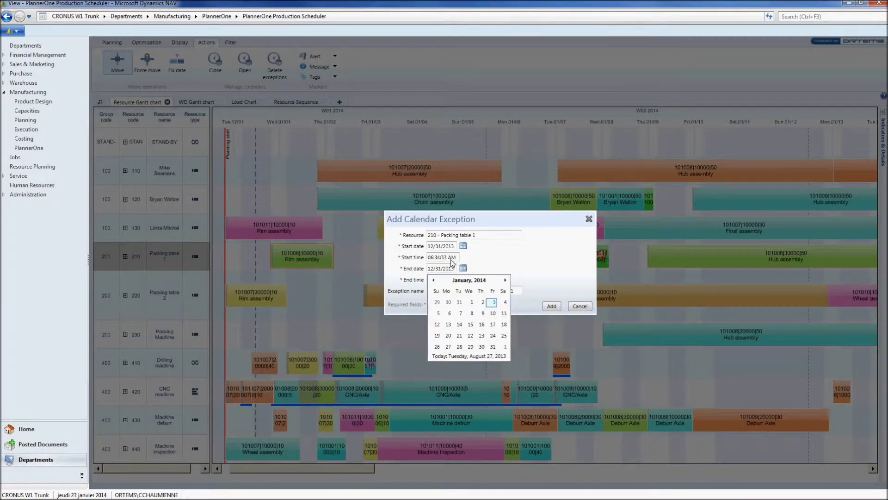
pyautogui.click(493, 306)
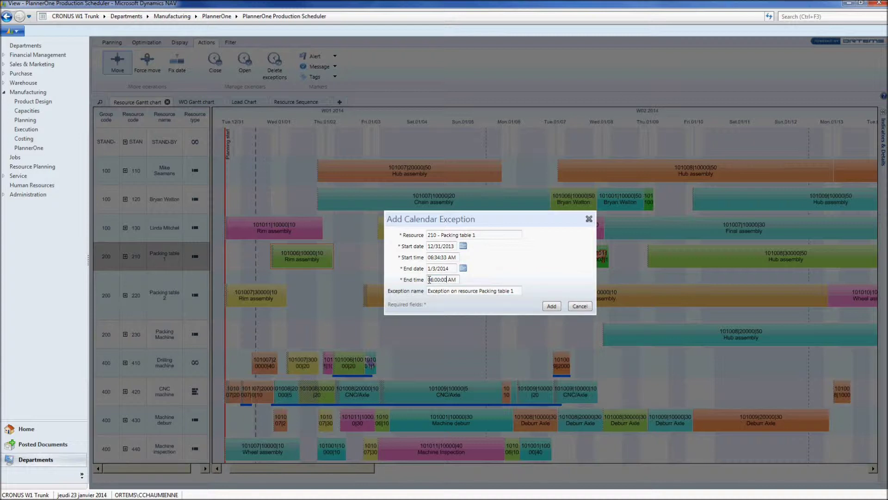
pyautogui.tripleClick(435, 290)
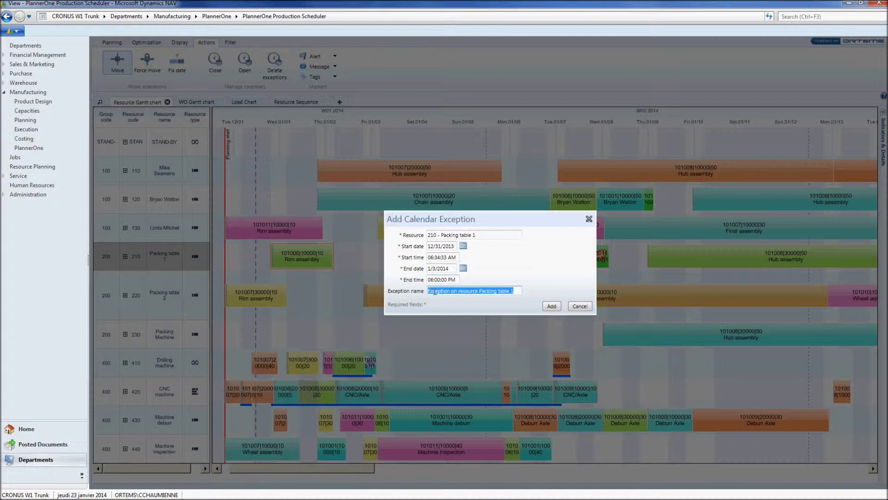
pyautogui.write('Maintenance')
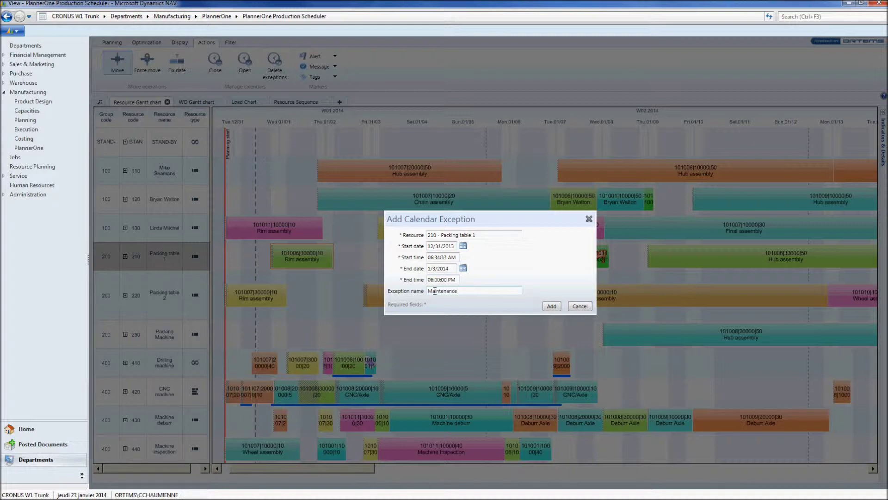
pyautogui.click(546, 307)
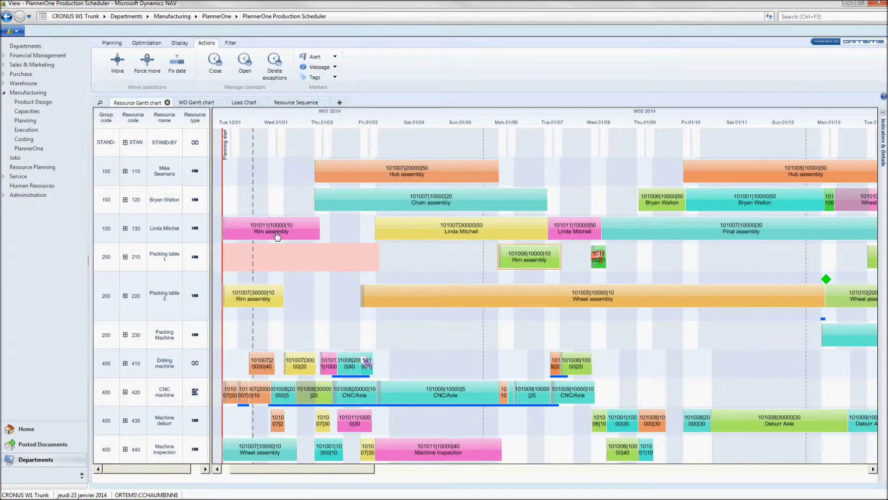
# Highlight work order 101006's operations, then briefly open and collapse the Indicators & Details panel.
pyautogui.click(230, 42)
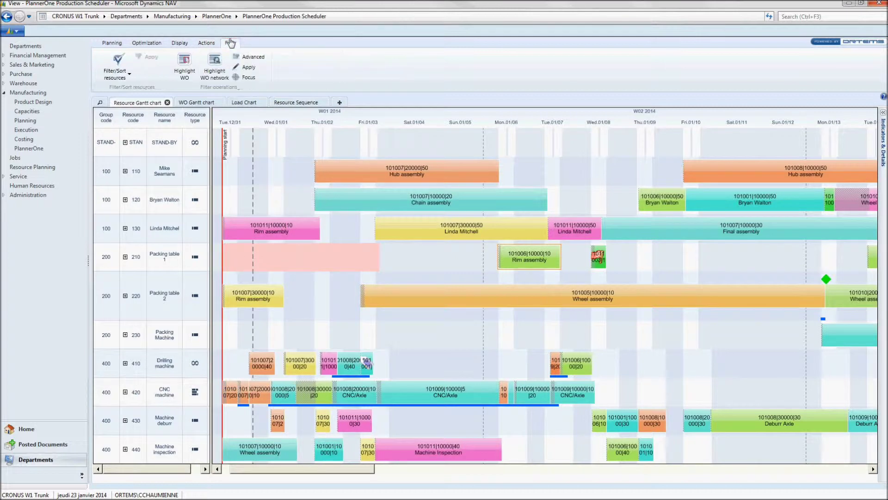
pyautogui.click(184, 65)
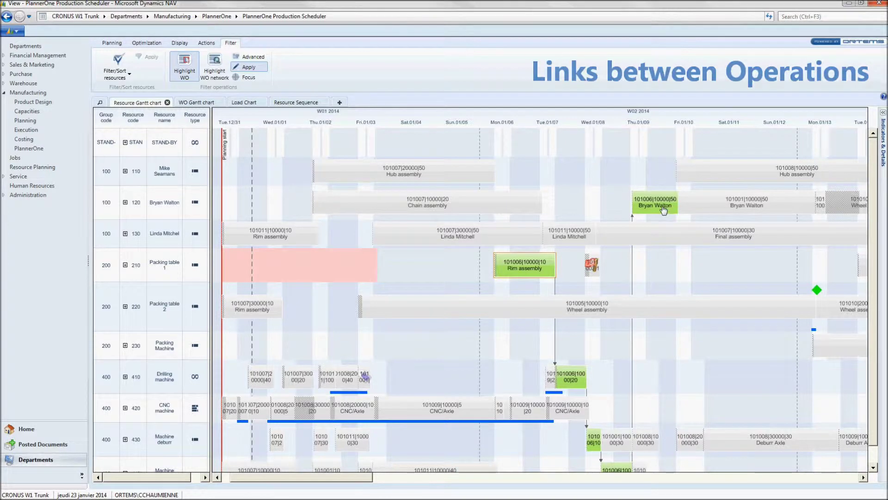
pyautogui.click(883, 115)
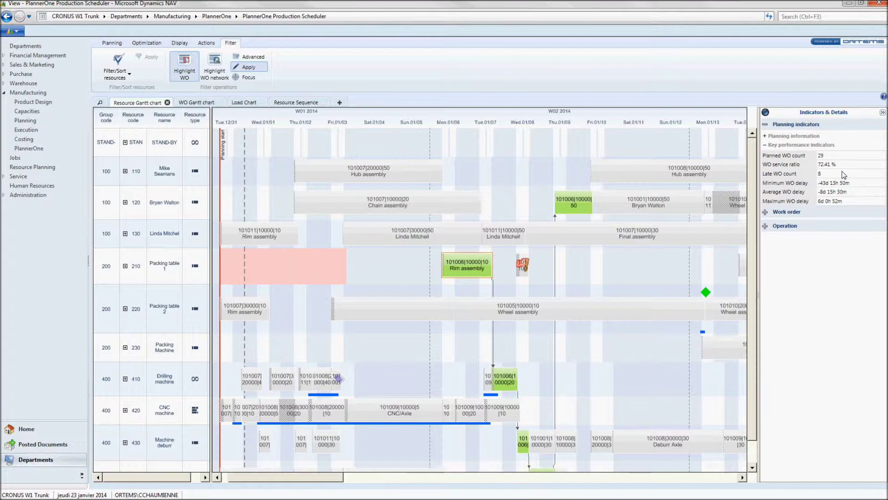
pyautogui.click(882, 114)
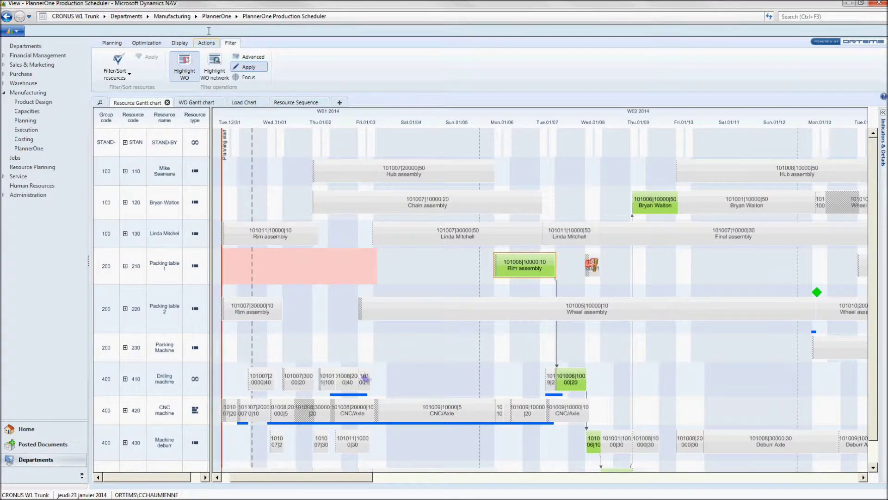
pyautogui.click(207, 42)
# In Move mode, drag WO 101006's Rim assembly bar onto the Packing table 2 row.
pyautogui.click(118, 61)
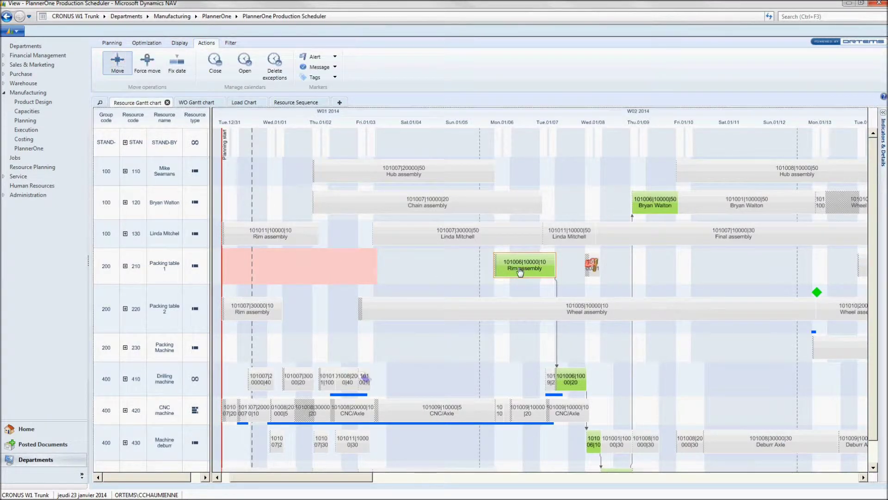
pyautogui.moveTo(398, 293); pyautogui.dragTo(312, 313)
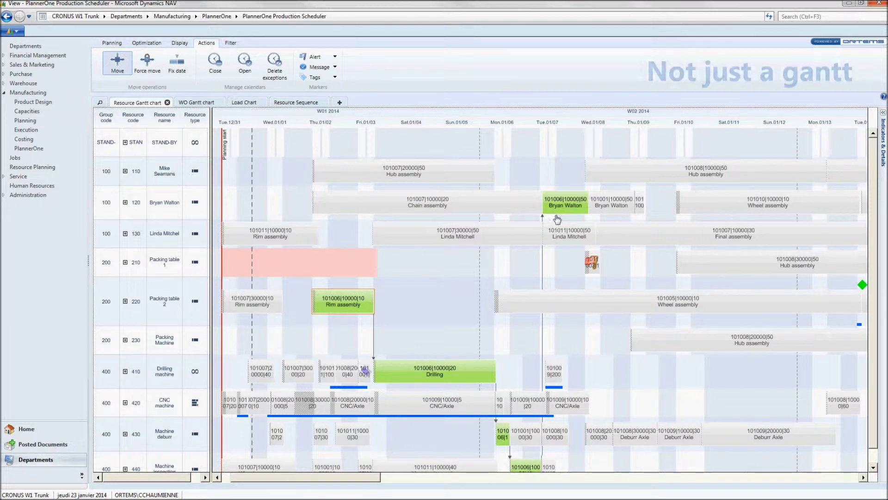
# Reschedule all operations starting from 31 December 2013.
pyautogui.click(146, 43)
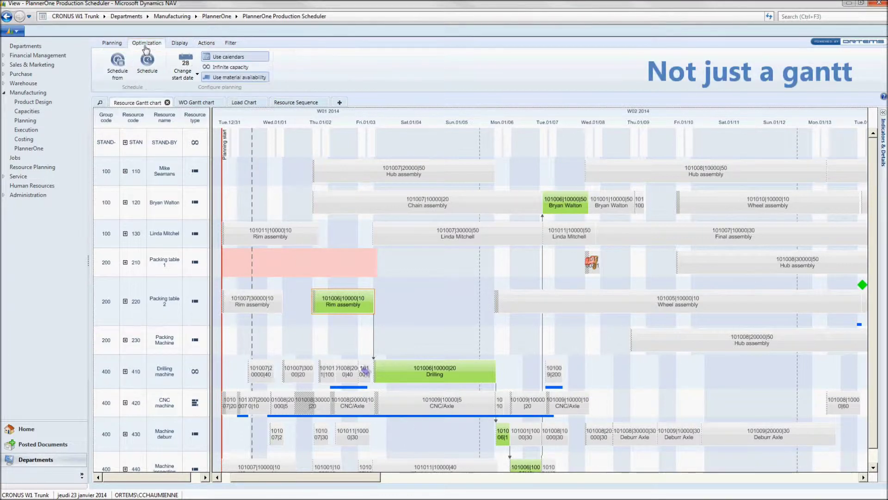
pyautogui.click(143, 69)
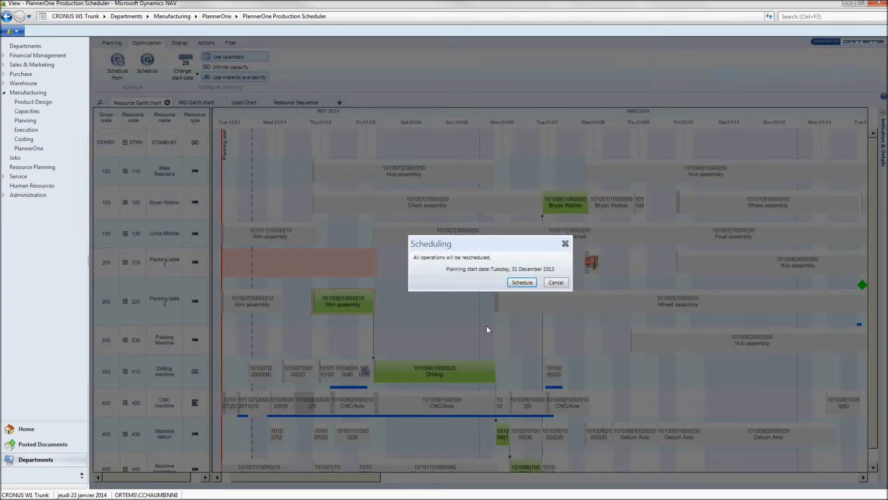
pyautogui.click(531, 283)
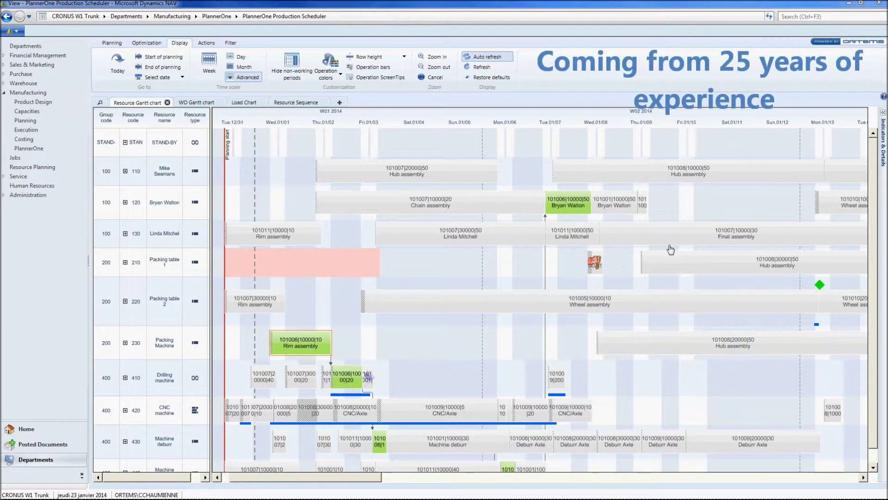
# Pin the Indicators & Details panel open to review the indicators, then collapse it.
pyautogui.click(883, 114)
pyautogui.click(883, 114)
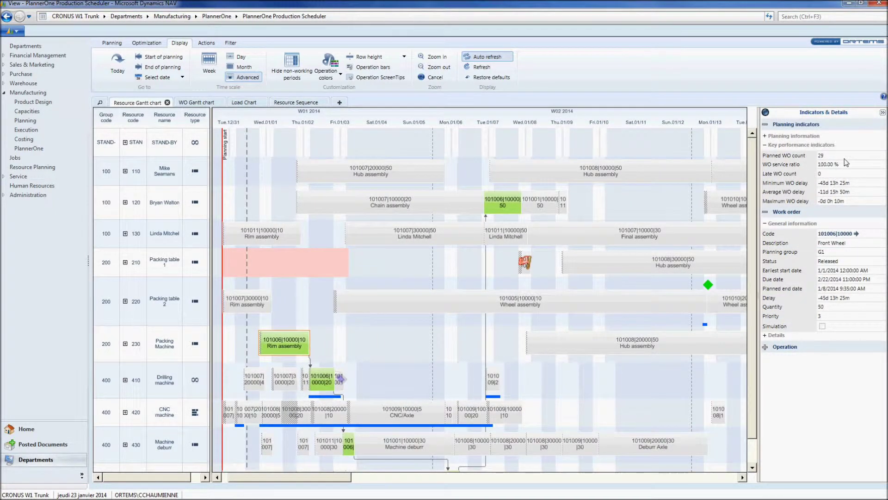
pyautogui.click(883, 113)
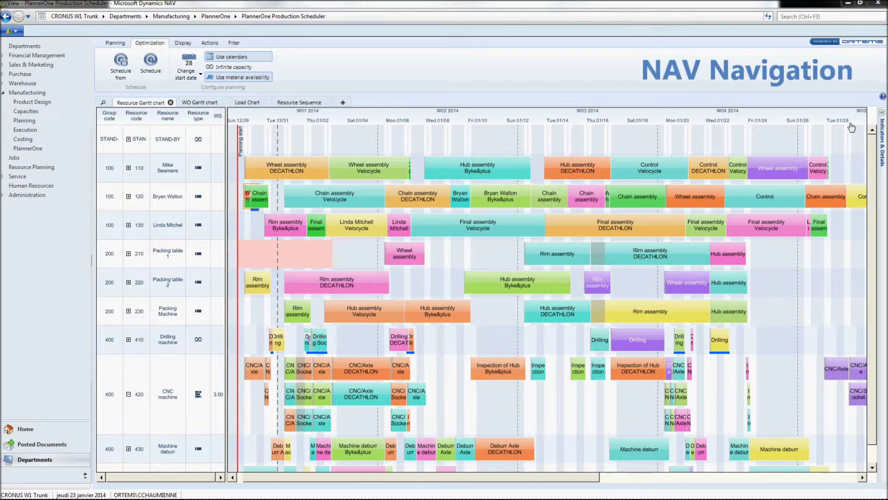
# Open the Assembly department work center card from the operation's usable resources.
pyautogui.moveTo(882, 117)
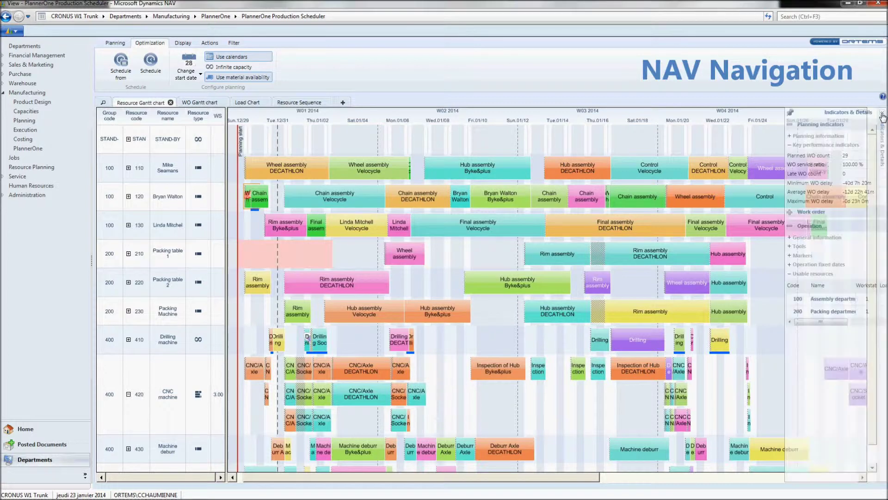
pyautogui.click(799, 299)
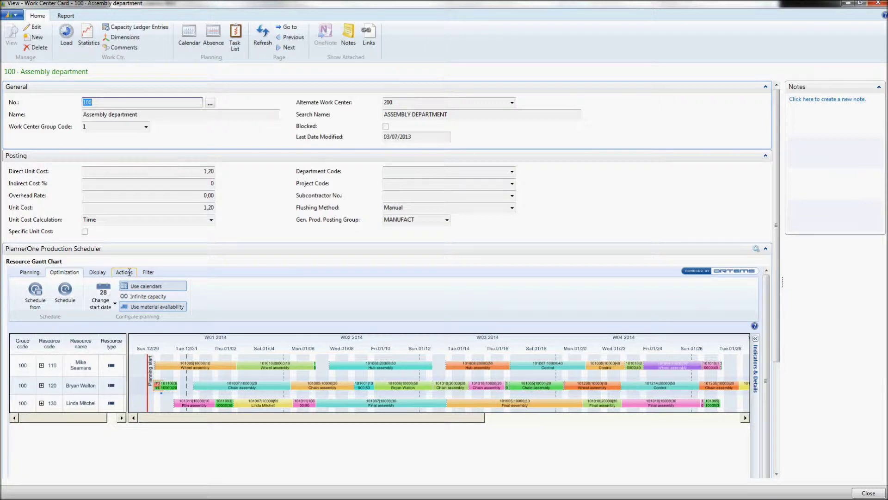
pyautogui.scroll(-1, 130, 272)
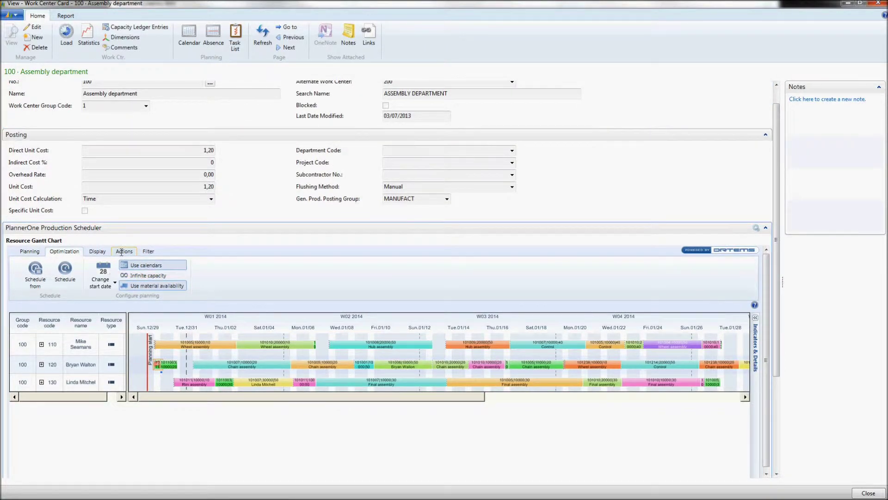
pyautogui.click(121, 252)
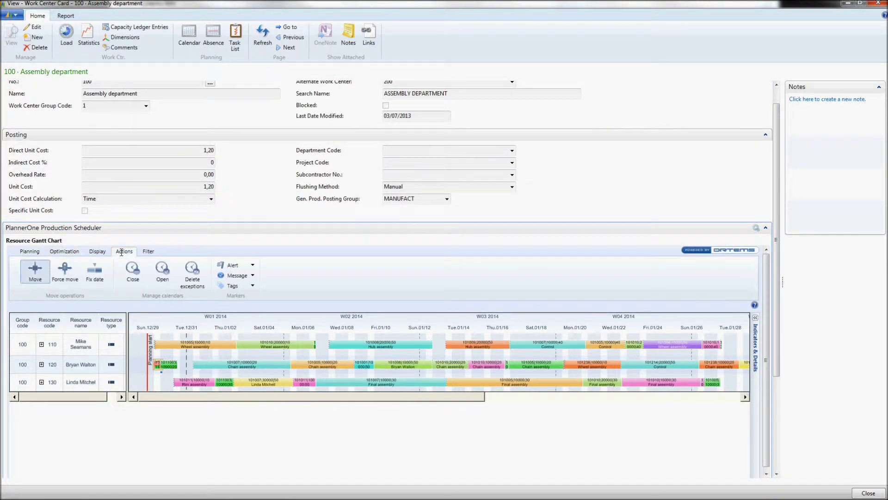
pyautogui.click(93, 279)
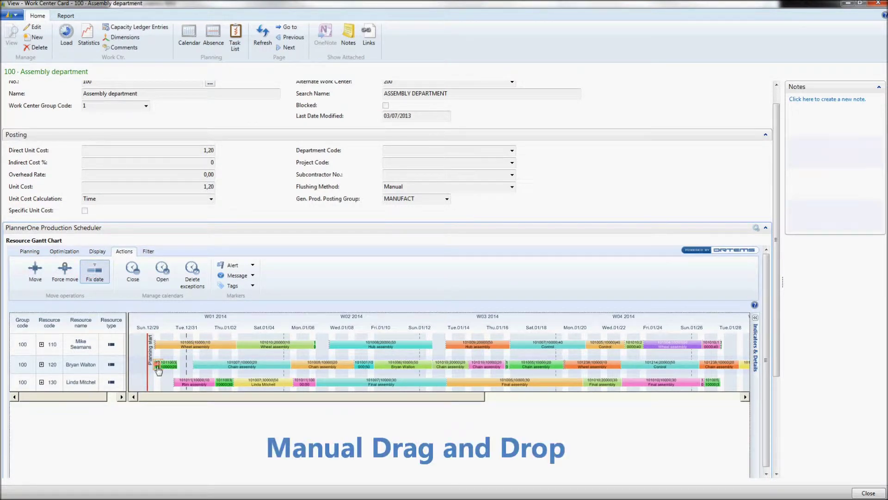
pyautogui.moveTo(162, 368); pyautogui.dragTo(177, 370)
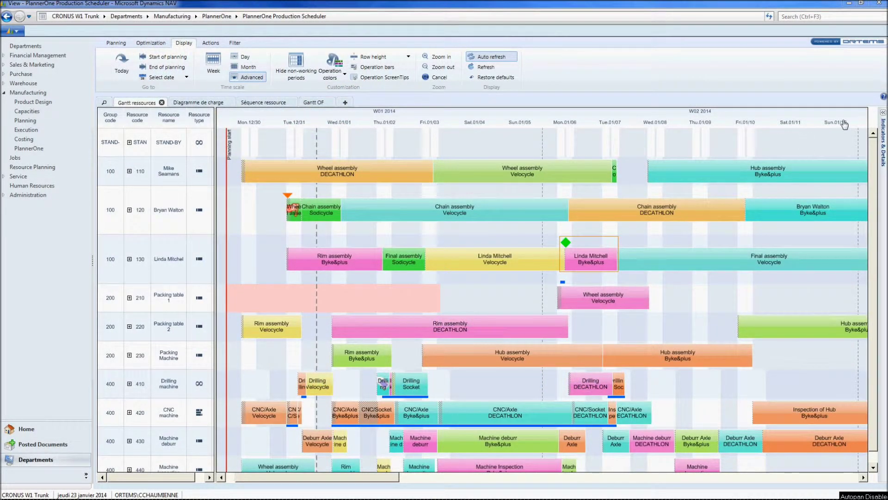
# Open the Prod. Order Routing lines through operation code 101011|10000|50 in the details panel.
pyautogui.click(883, 116)
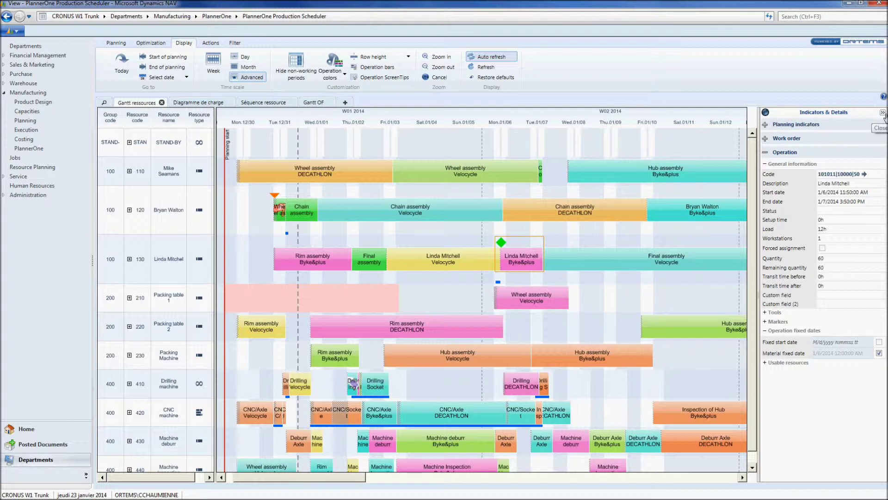
pyautogui.click(845, 175)
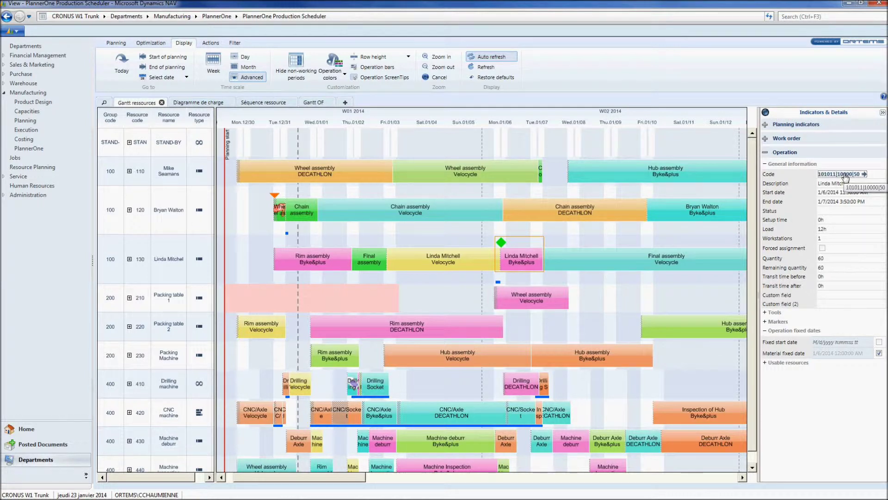
pyautogui.click(845, 175)
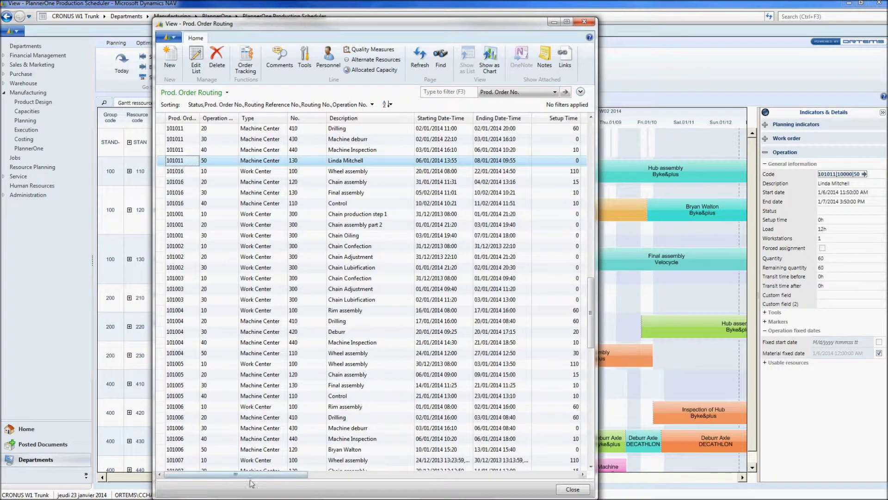
# Scroll the Prod. Order Routing list horizontally to review its columns.
pyautogui.moveTo(259, 475); pyautogui.dragTo(493, 495)
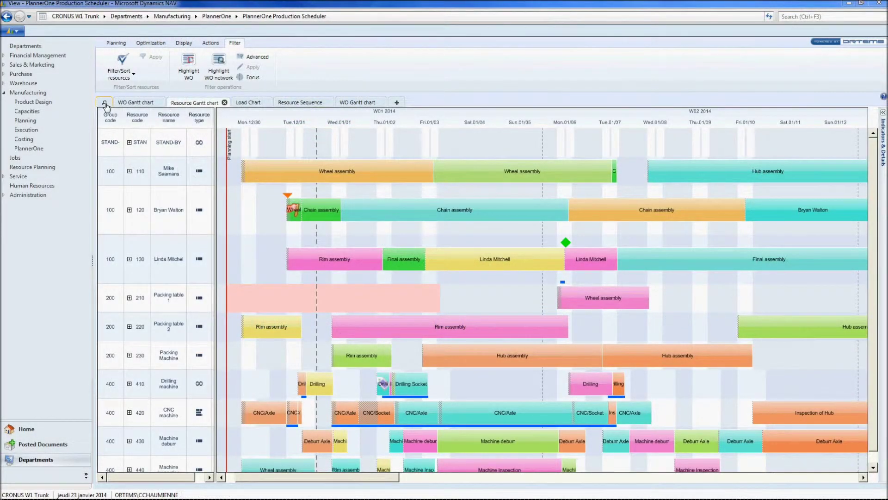
# Search work orders for 'decathl' and open 101005|10000 Bicycle in its own tab.
pyautogui.click(104, 103)
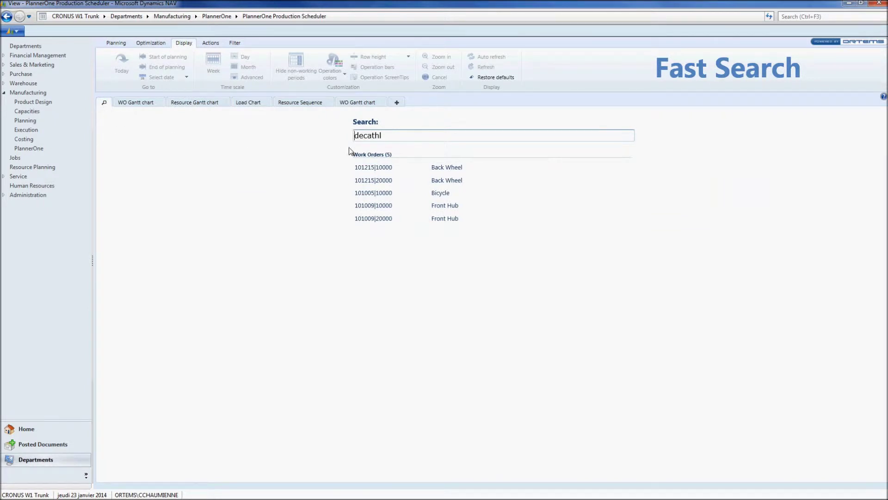
pyautogui.moveTo(357, 138); pyautogui.dragTo(389, 136)
pyautogui.click(397, 136)
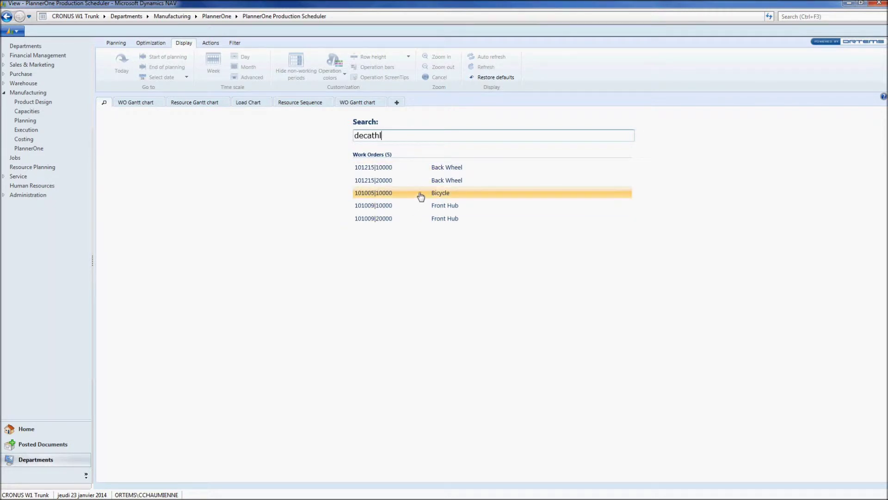
pyautogui.click(461, 198)
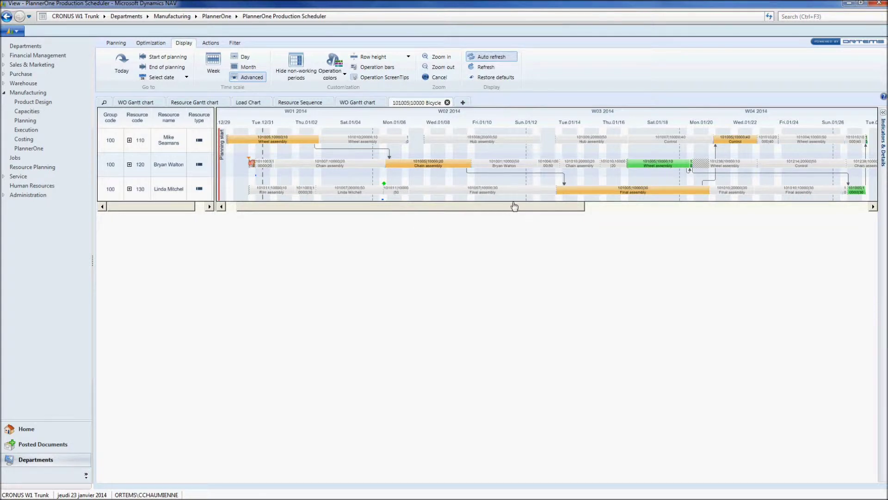
pyautogui.click(369, 104)
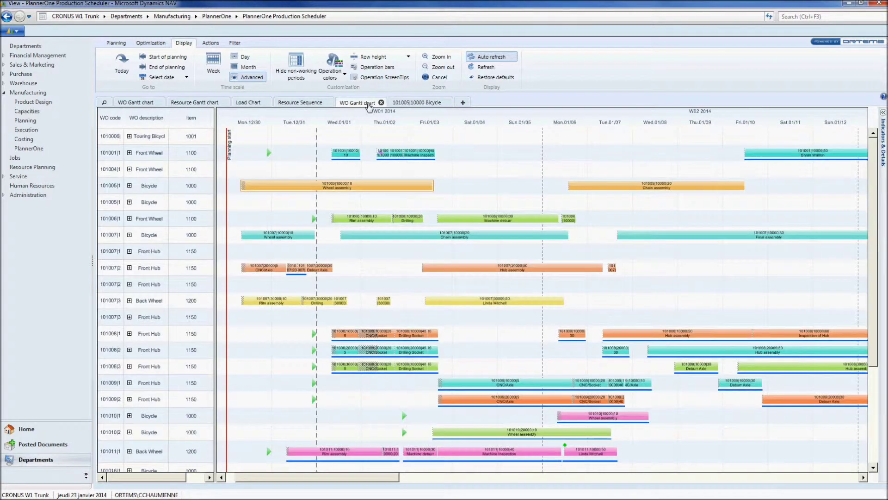
# Filter the WO Gantt chart to WO item equal to 1000 and focus on the filtered Bicycle order.
pyautogui.click(235, 42)
pyautogui.click(254, 63)
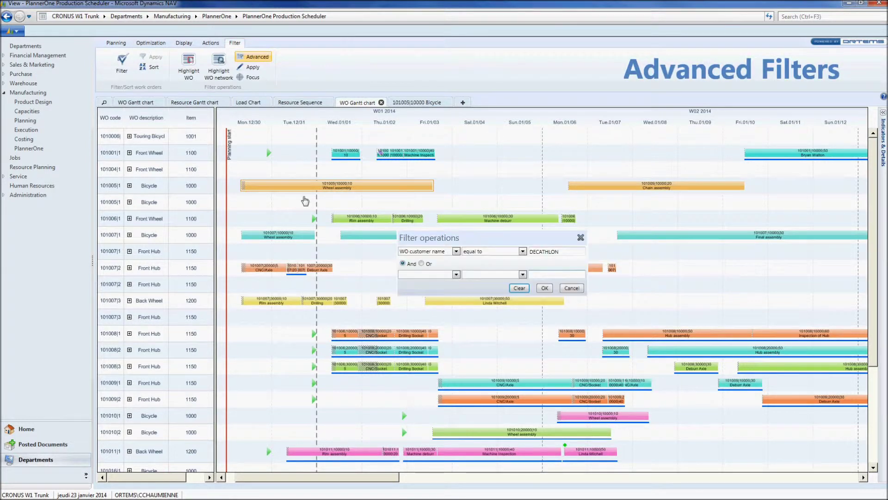
pyautogui.click(456, 274)
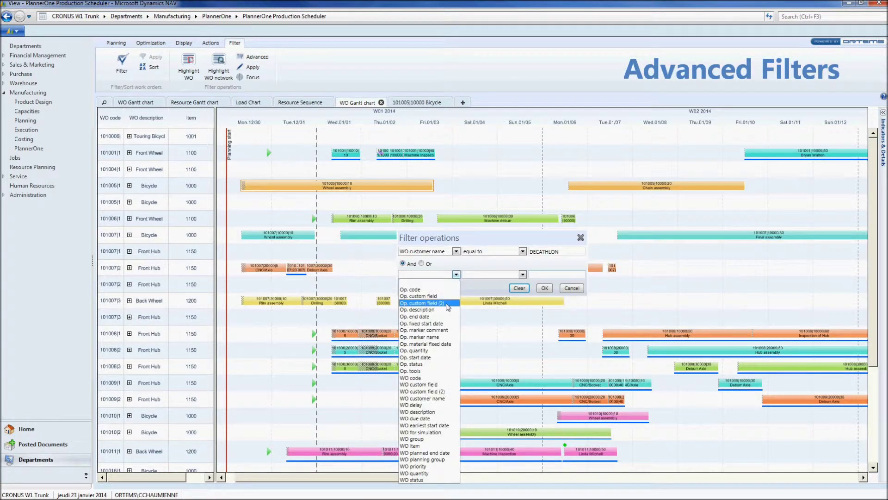
pyautogui.click(443, 446)
pyautogui.click(522, 274)
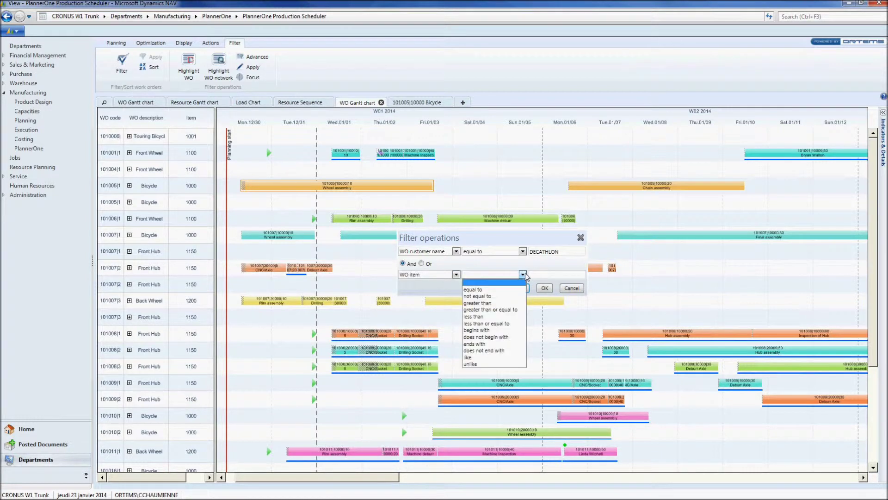
pyautogui.click(490, 280)
pyautogui.click(542, 274)
pyautogui.write('1')
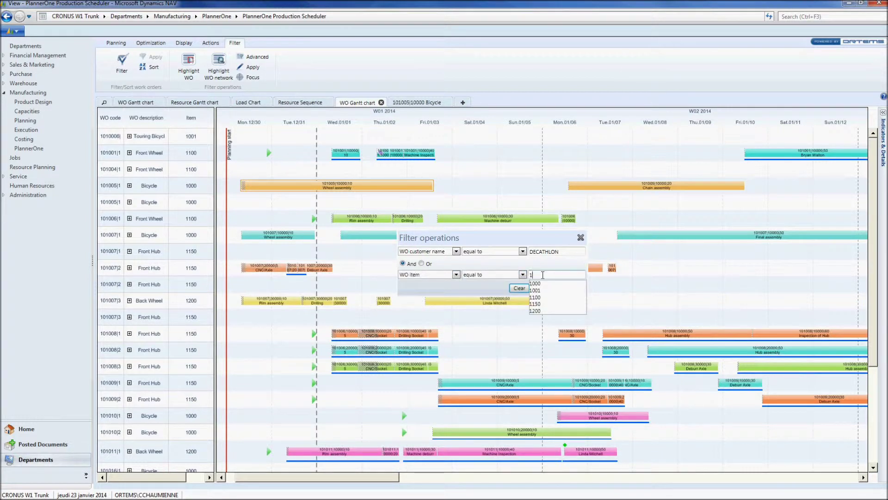
pyautogui.write('000')
pyautogui.click(541, 284)
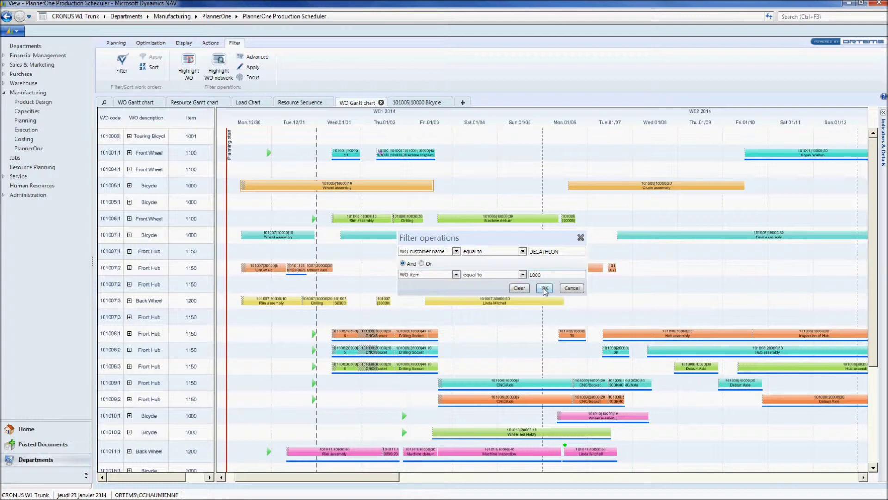
pyautogui.click(545, 288)
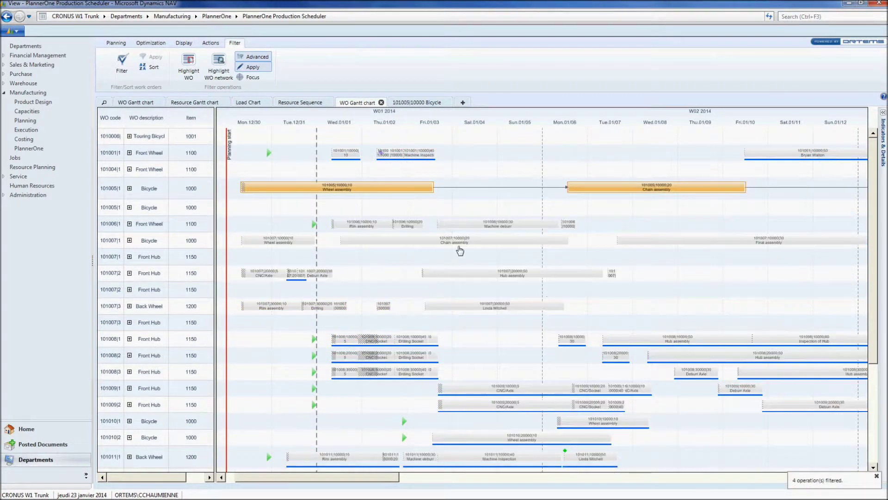
pyautogui.click(253, 76)
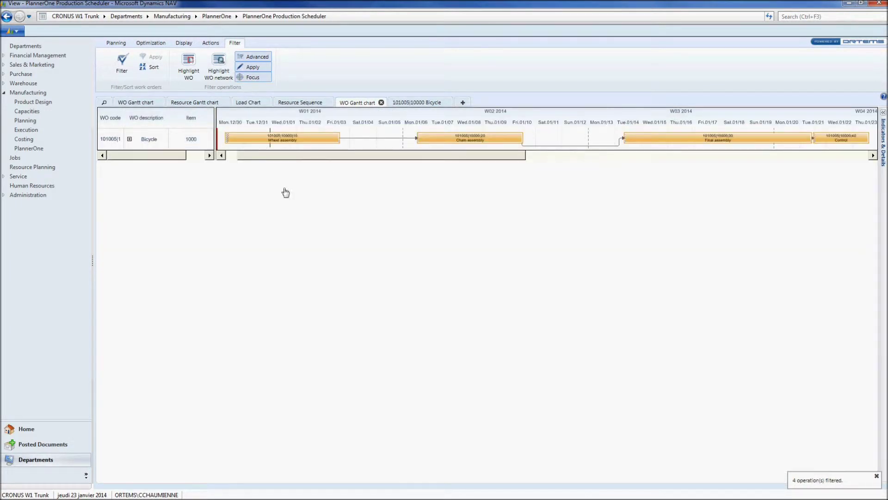
# Show work order 101005 Bicycle's general information from the Indicators & Details panel.
pyautogui.click(883, 112)
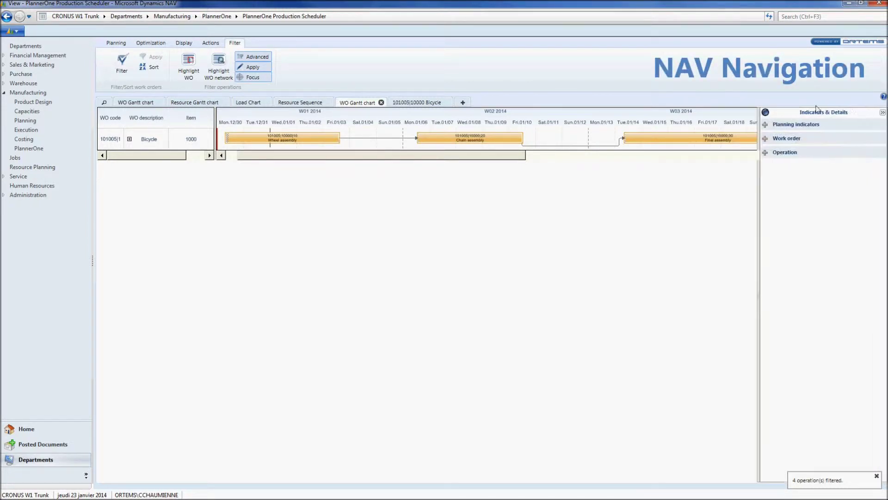
pyautogui.click(770, 141)
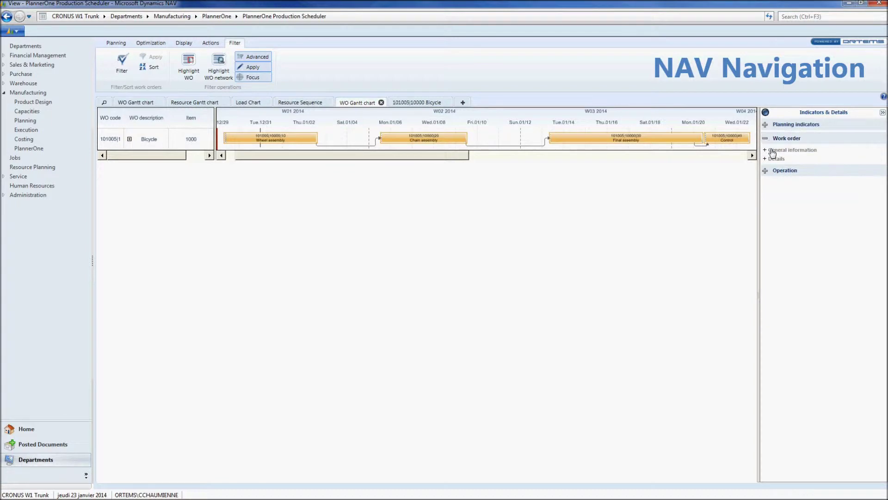
pyautogui.click(771, 149)
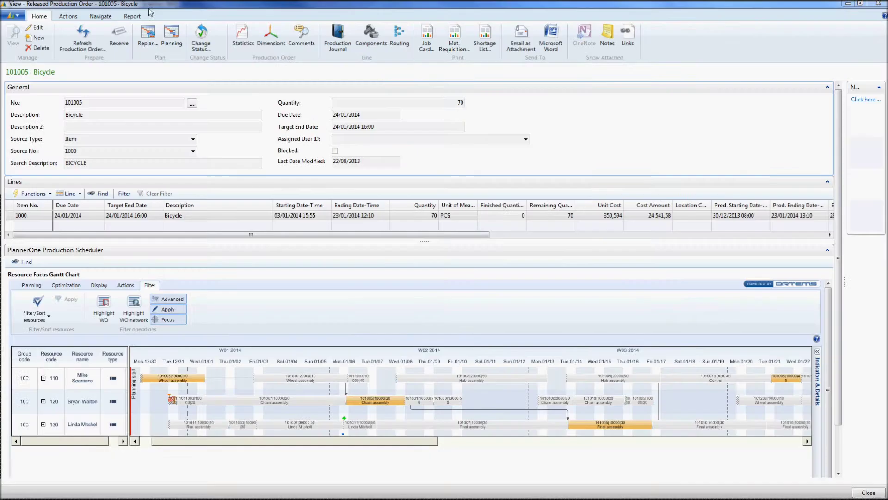
# Change order 101005's quantity from 70 to 120 on both the header and the order line.
pyautogui.click(40, 29)
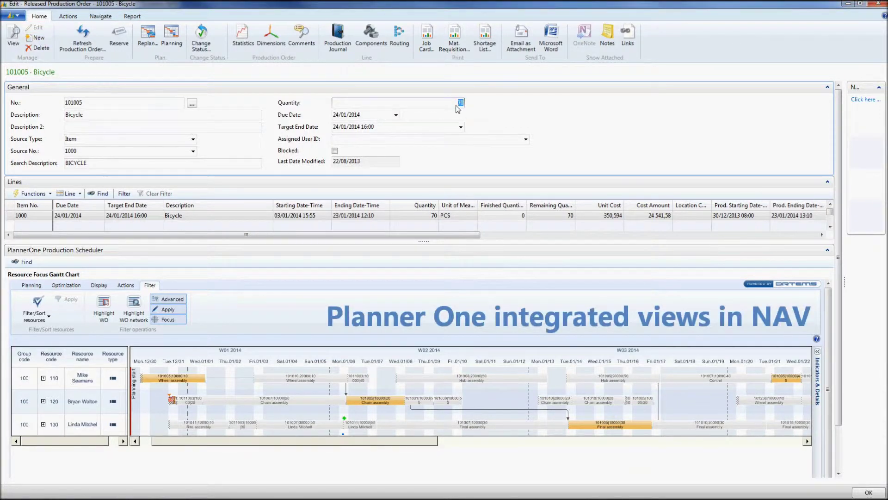
pyautogui.write('120')
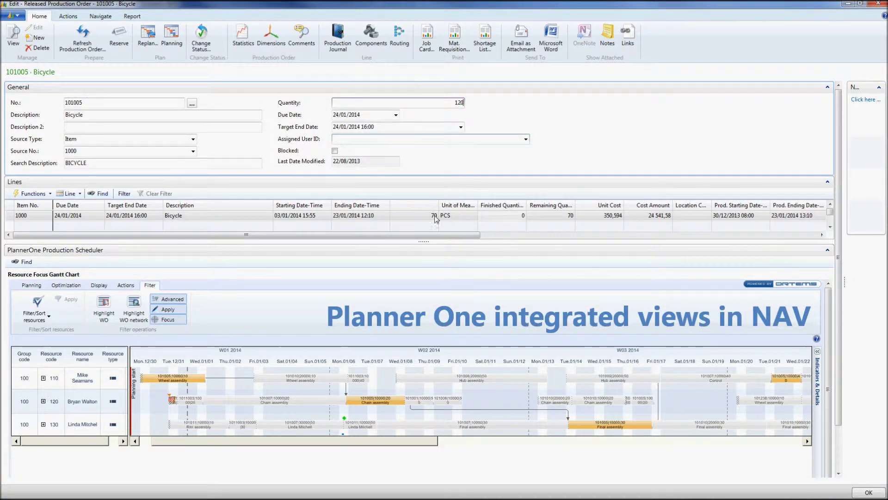
pyautogui.click(434, 215)
pyautogui.write('120')
pyautogui.press('Tab')
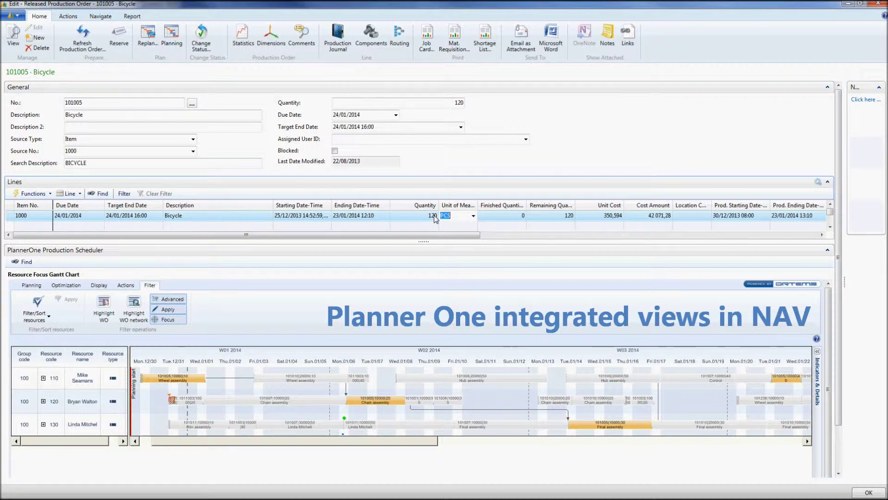
pyautogui.scroll(-1, 128, 257)
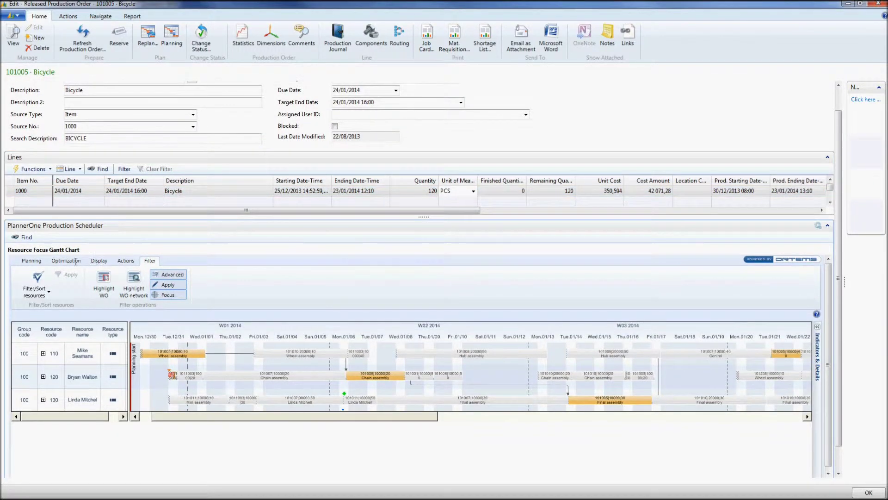
pyautogui.click(98, 261)
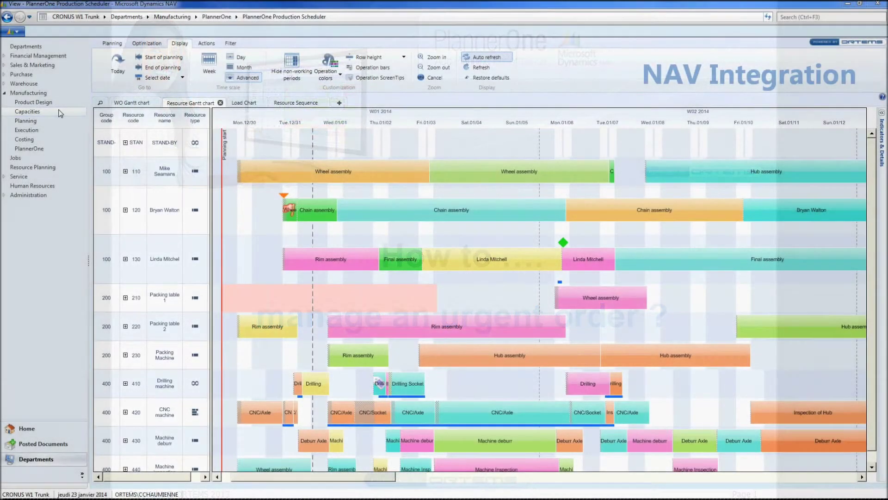
# From Manufacturing > Execution > Firm Planned Prod. Orders, create a new order numbered 101029.
pyautogui.click(60, 95)
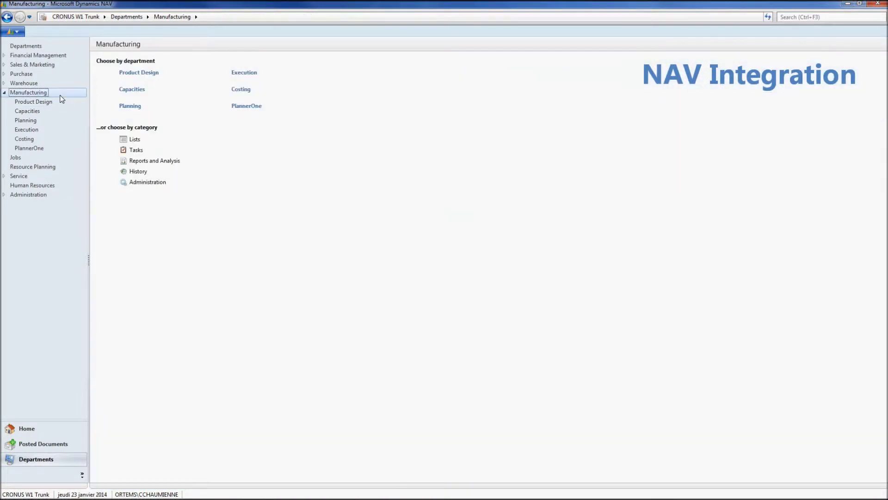
pyautogui.click(244, 74)
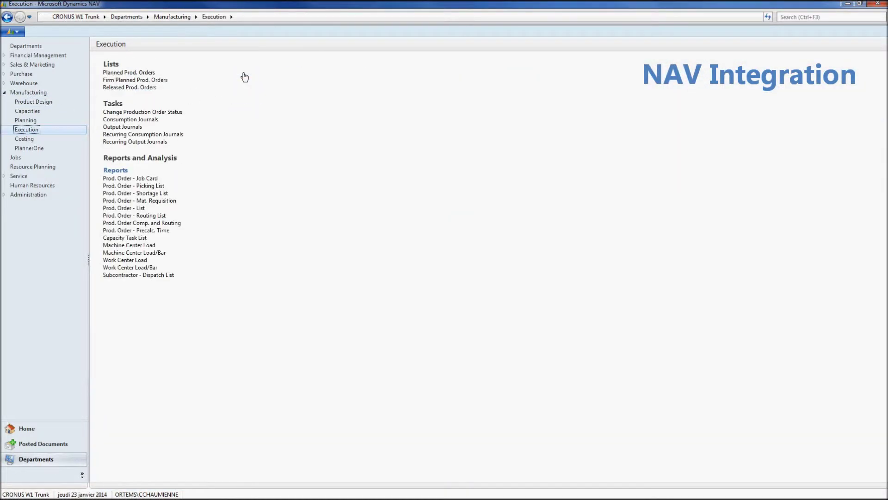
pyautogui.click(155, 81)
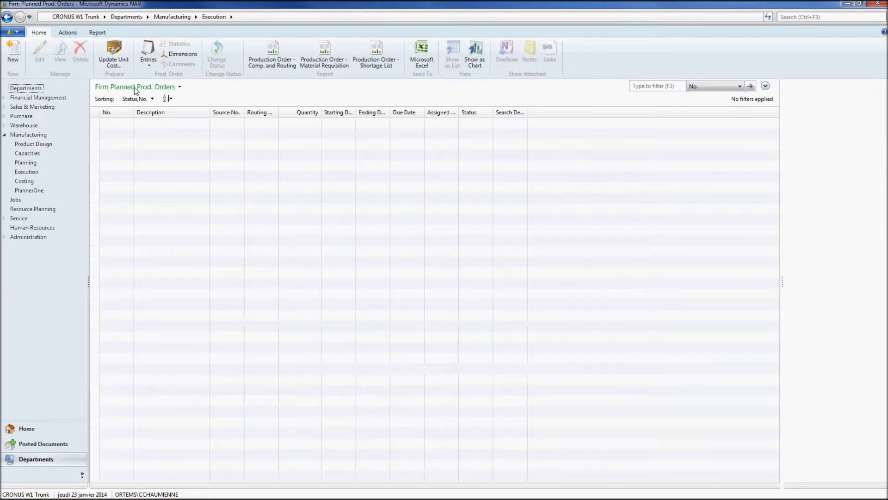
pyautogui.click(13, 56)
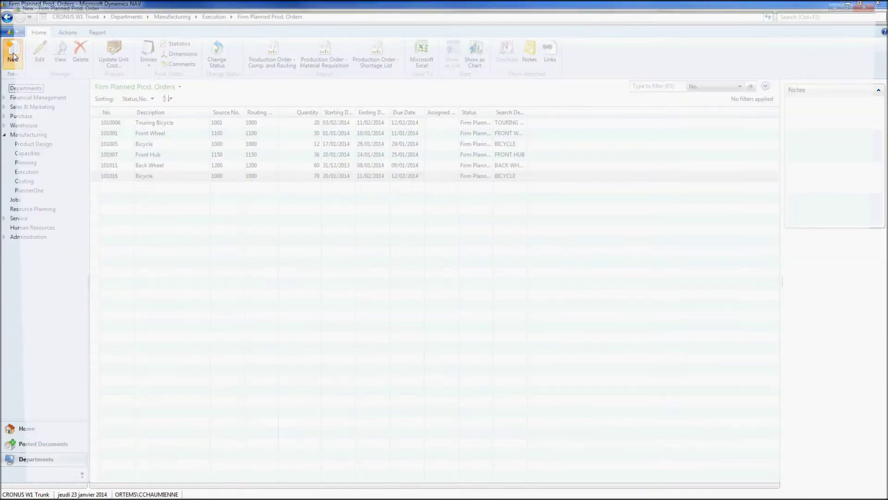
pyautogui.press('Tab')
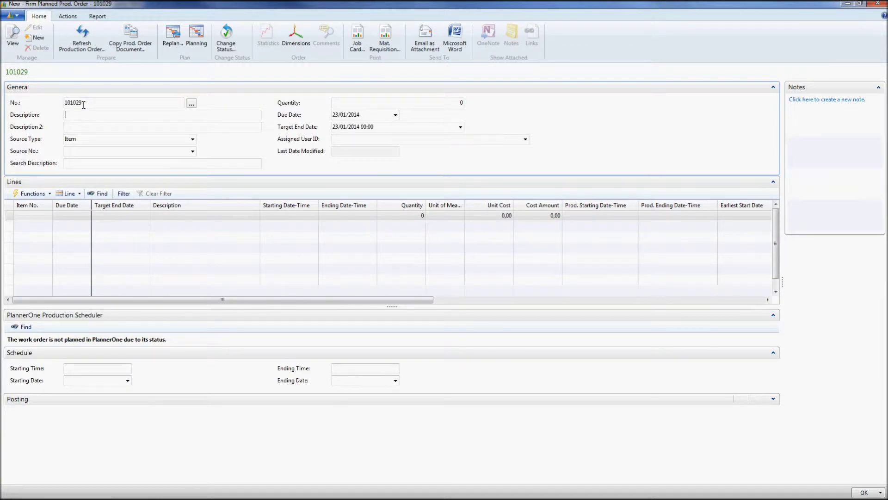
# Set the order header to source item 1000, quantity 100, due date 18/02/2014.
pyautogui.click(193, 151)
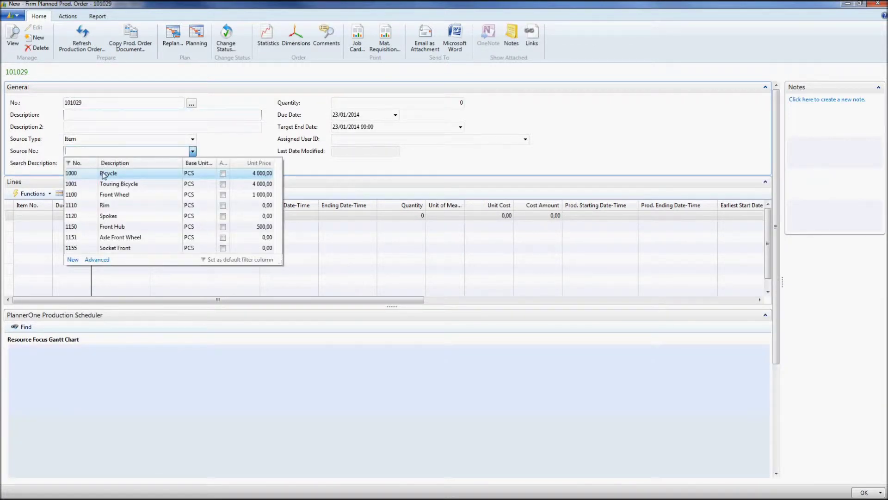
pyautogui.click(104, 174)
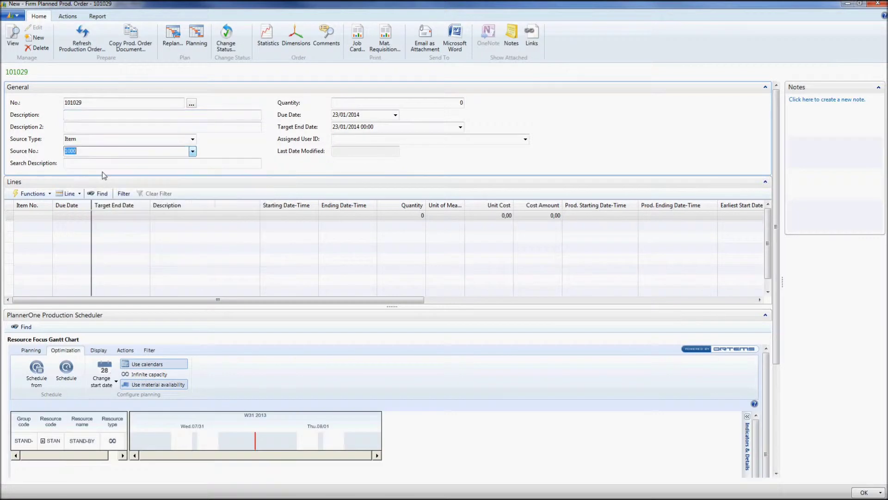
pyautogui.click(436, 104)
pyautogui.write('100')
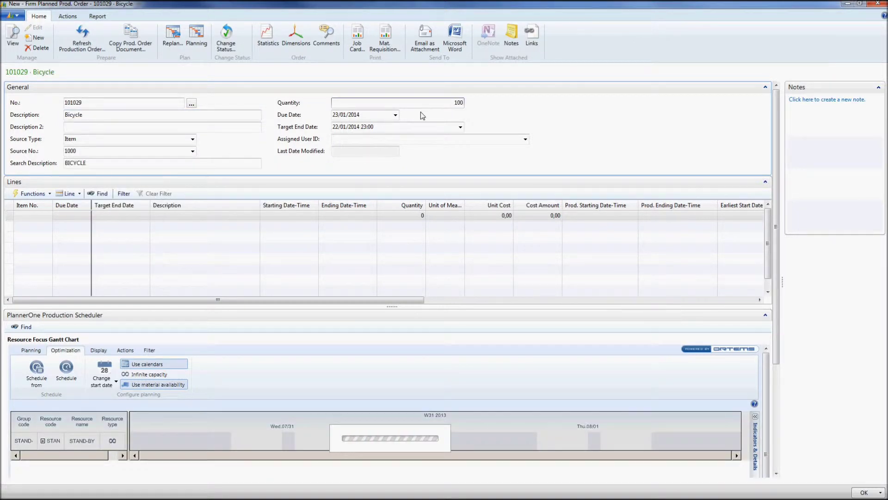
pyautogui.click(395, 115)
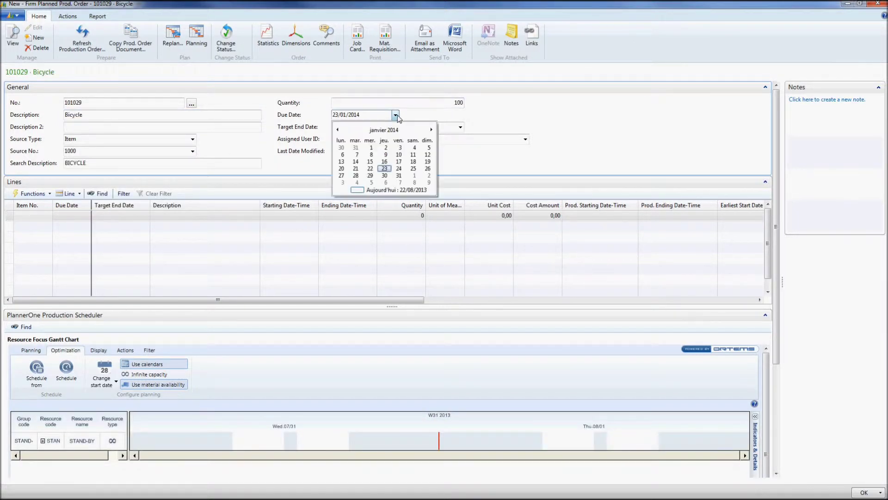
pyautogui.click(431, 130)
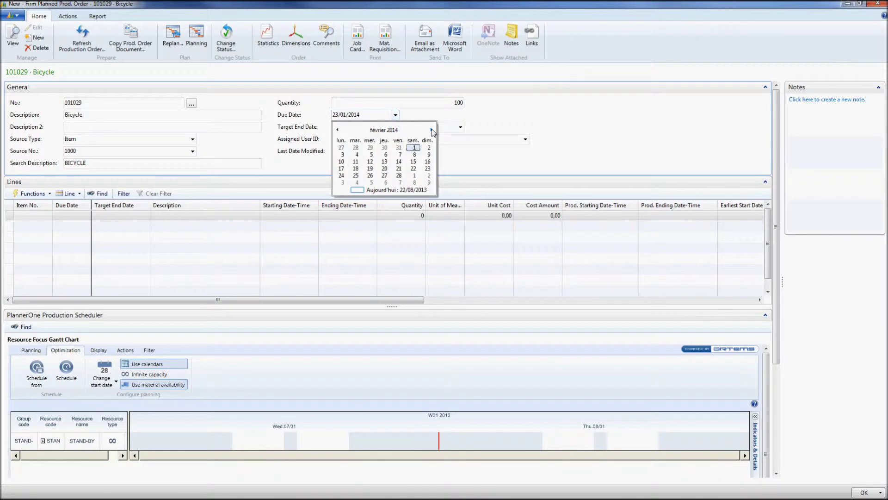
pyautogui.click(356, 169)
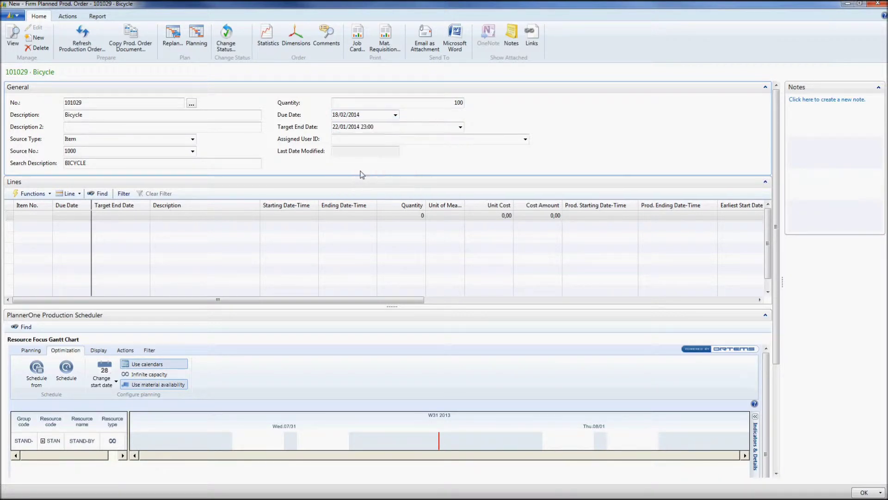
# Add an order line for item 1000 with quantity 100, then refresh the production order.
pyautogui.click(44, 218)
pyautogui.click(47, 216)
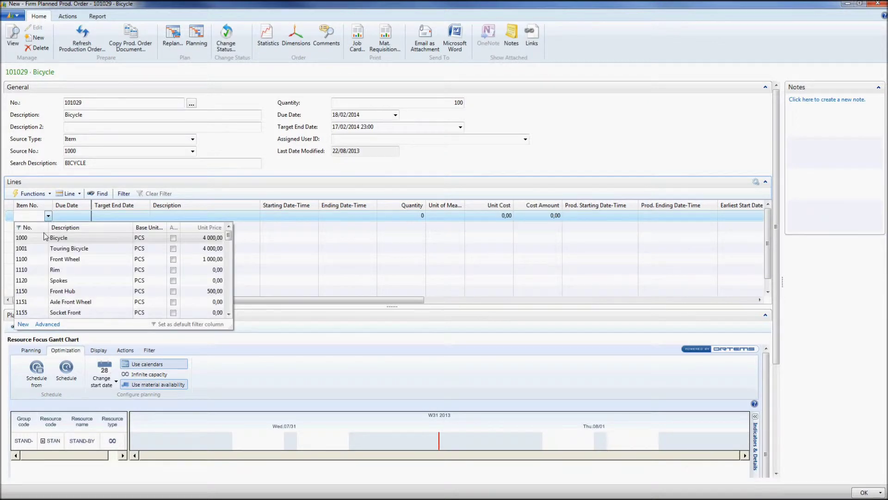
pyautogui.click(45, 238)
pyautogui.click(409, 217)
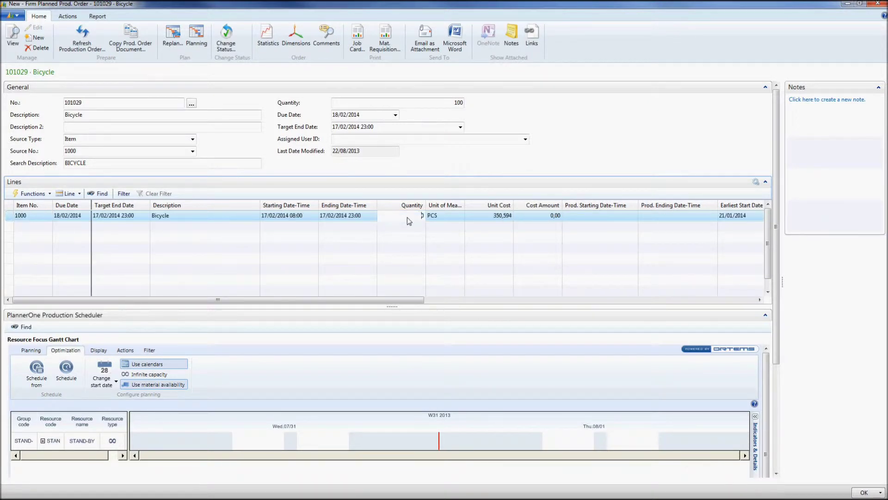
pyautogui.write('100')
pyautogui.click(82, 45)
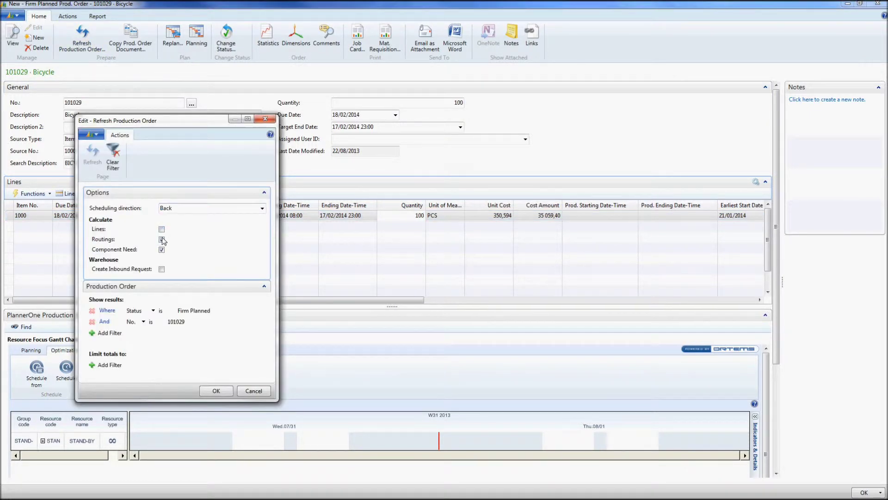
pyautogui.click(223, 390)
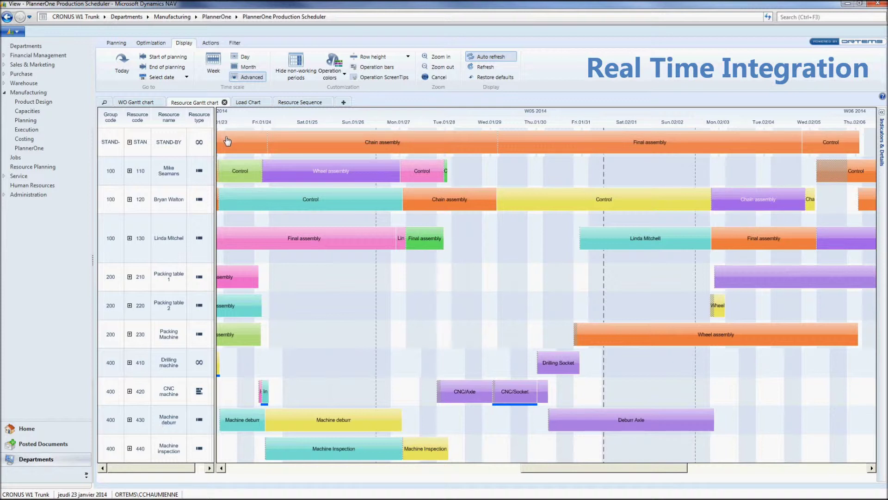
# Highlight the Chain assembly operation's work order with Highlight WO, greying all other operations.
pyautogui.click(340, 148)
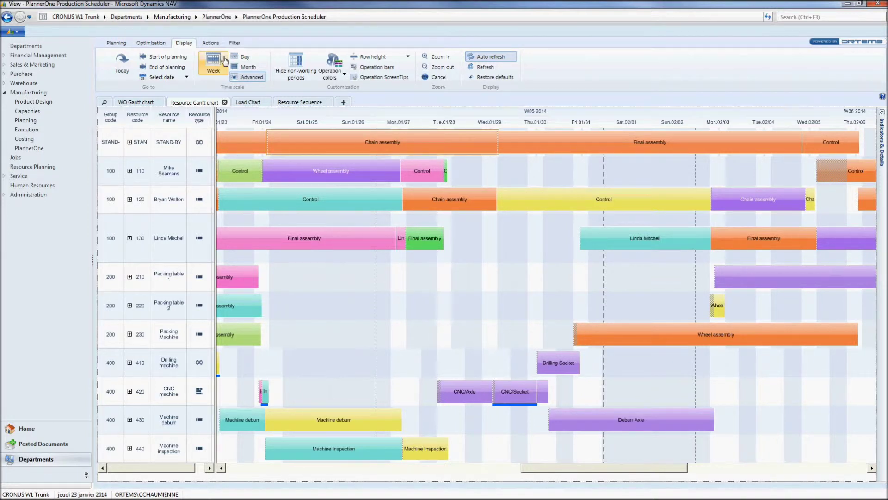
pyautogui.click(234, 43)
pyautogui.click(191, 75)
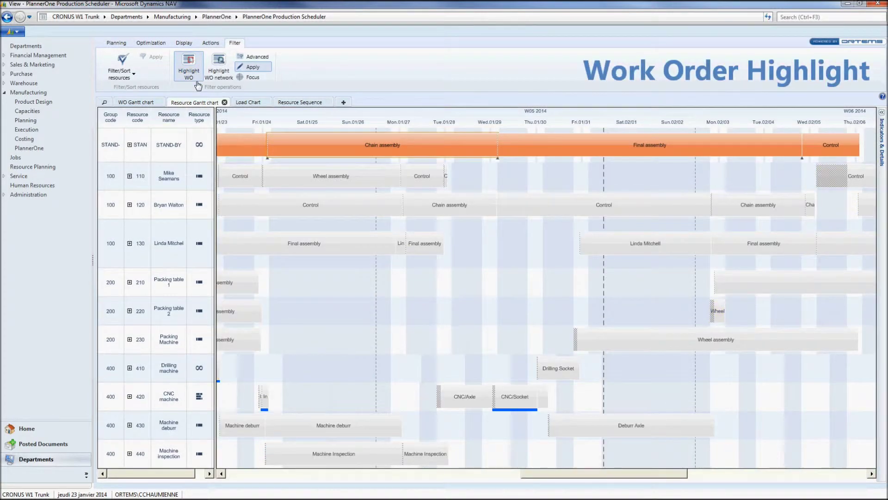
# Run Schedule from with a 7-day frozen period to reschedule all later operations.
pyautogui.click(152, 44)
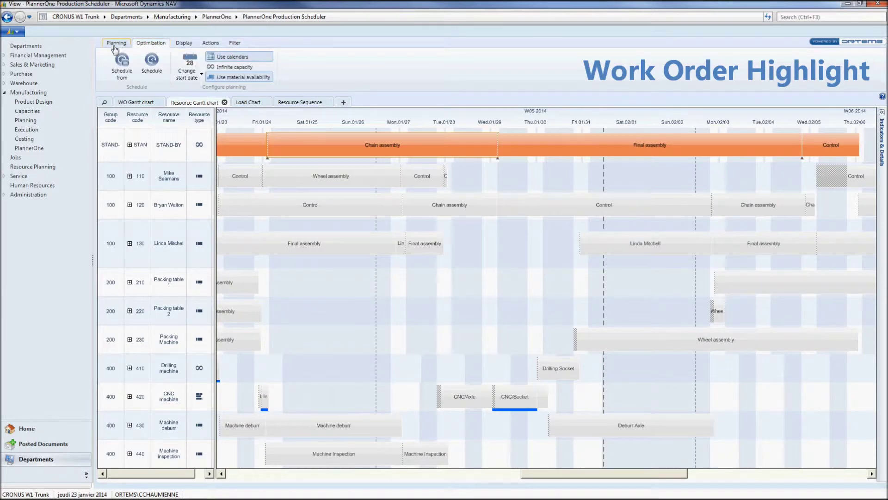
pyautogui.click(129, 78)
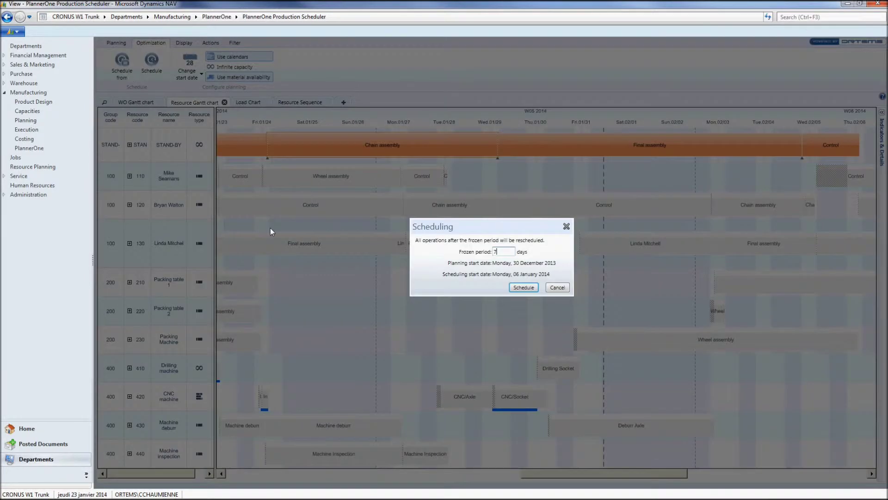
pyautogui.click(525, 289)
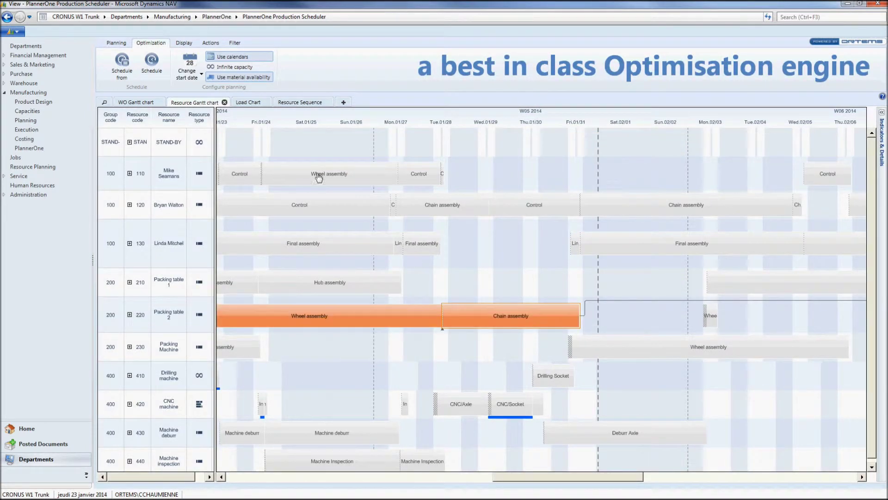
# Scroll the Gantt chart right to weeks W07–W08 2014 to show Final assembly and Control.
pyautogui.moveTo(570, 481); pyautogui.dragTo(744, 481)
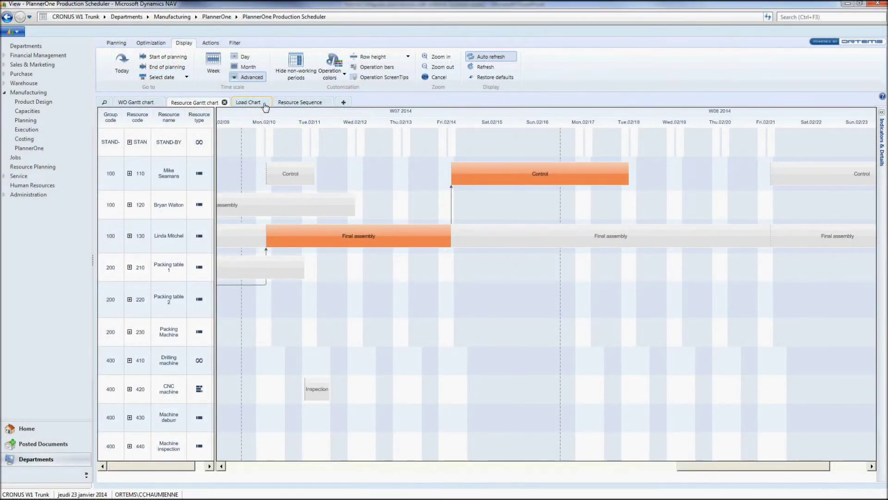
# In the Load Chart, add Quantity load and Resource code to the pivot, toggling resource-group subtotals and grand totals.
pyautogui.click(265, 104)
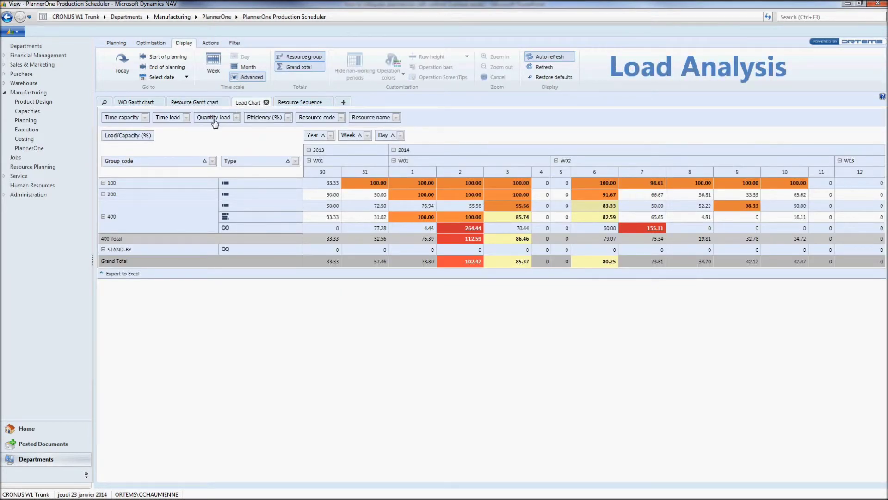
pyautogui.moveTo(212, 120); pyautogui.dragTo(155, 143)
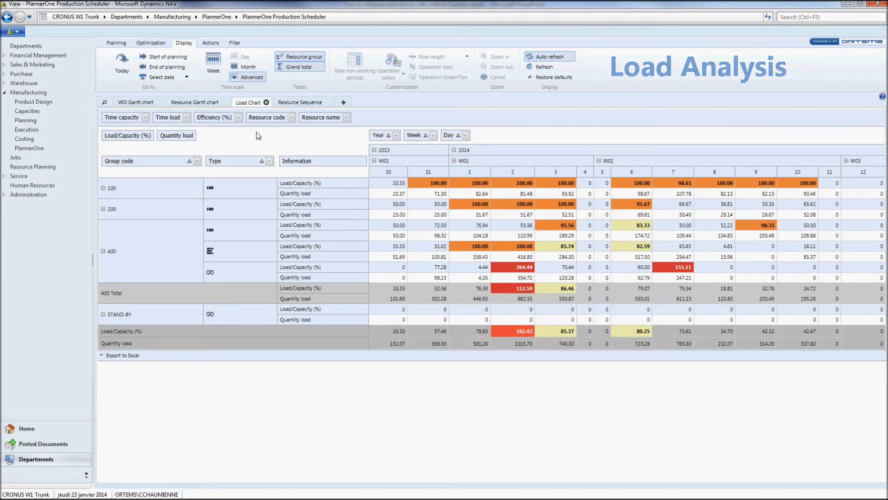
pyautogui.moveTo(268, 120); pyautogui.dragTo(203, 167)
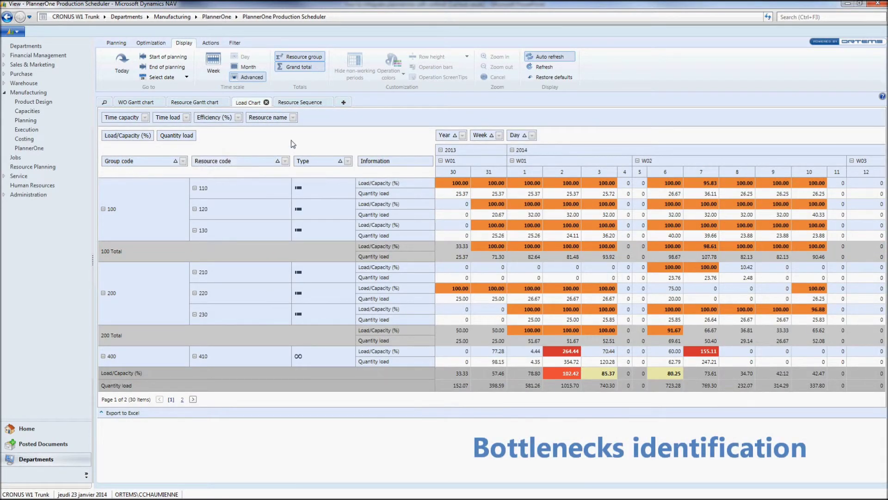
pyautogui.click(297, 55)
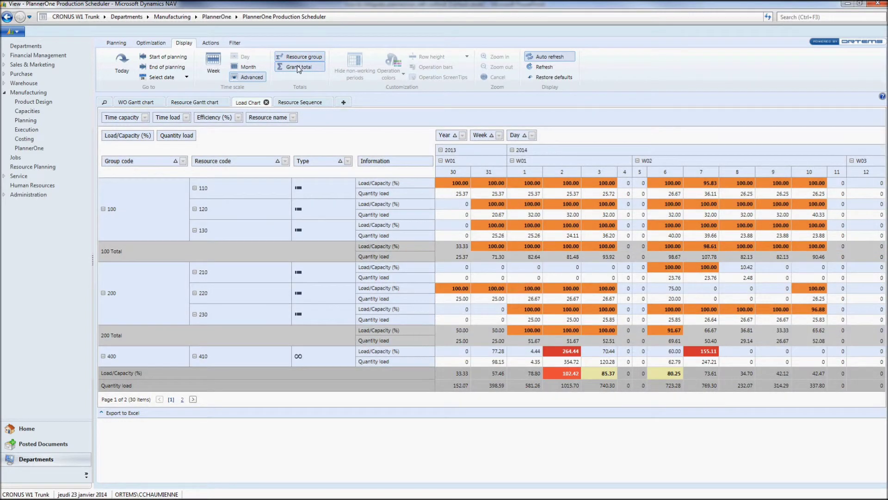
pyautogui.click(297, 66)
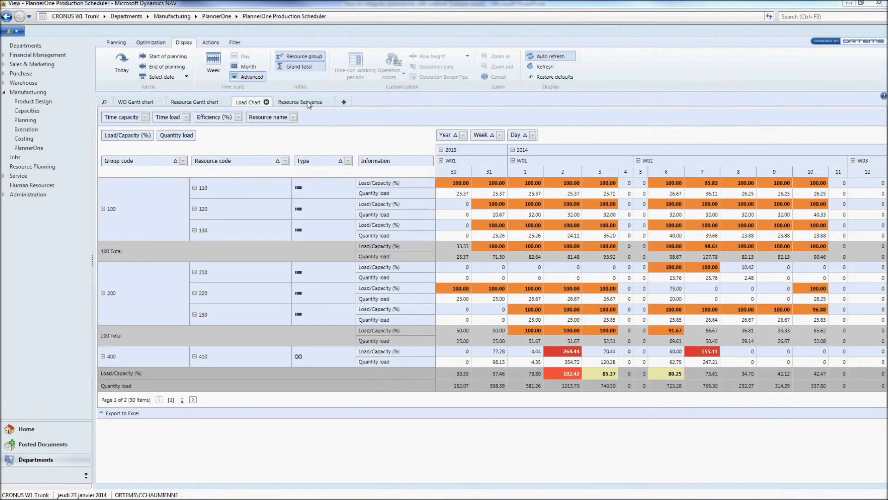
# In resource 110's sequence, move Velocycle Wheel assembly 101010|20000|10 above 101005|10000|10.
pyautogui.click(308, 103)
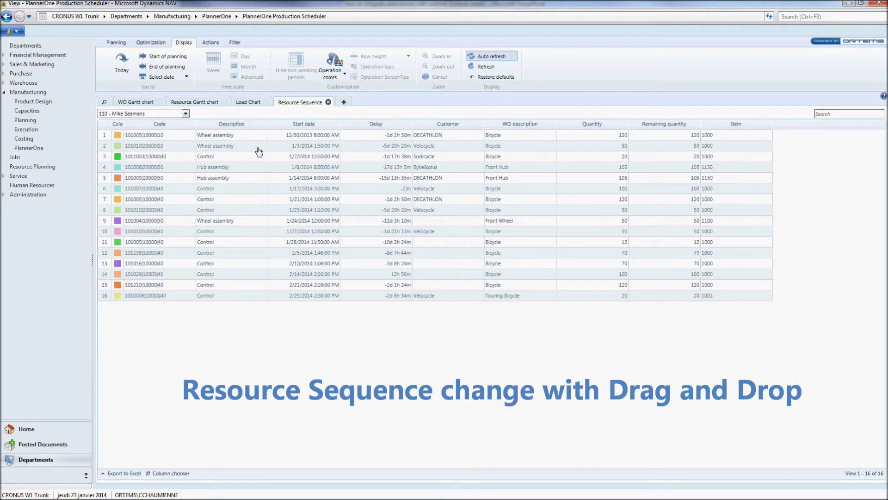
pyautogui.moveTo(259, 149); pyautogui.dragTo(259, 137)
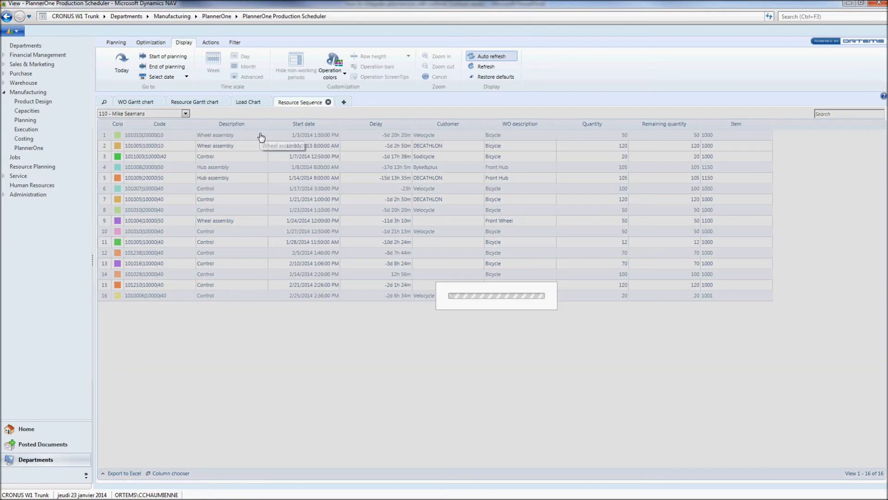